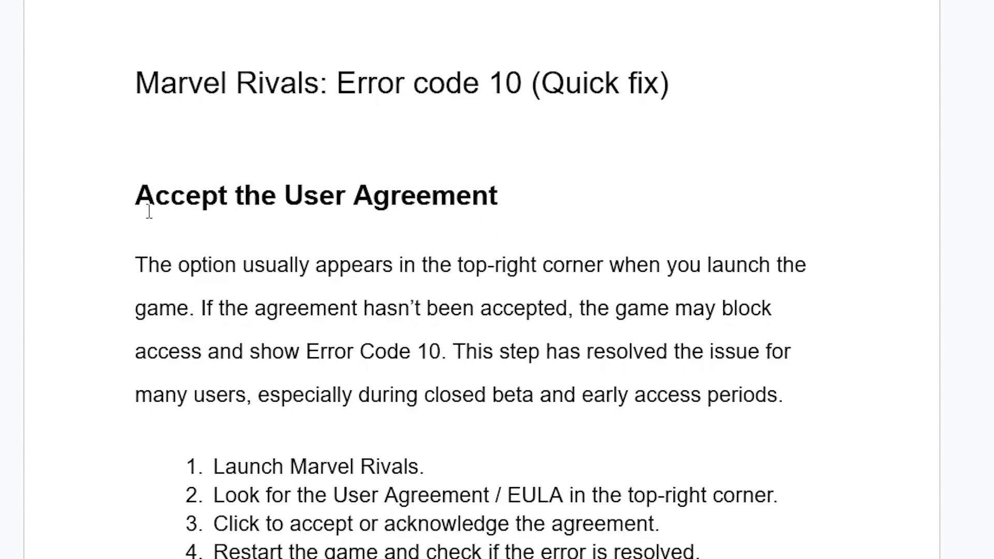
- Scroll through the guide, briefly highlighting the agreement steps, then clear the selection
scroll(322, 291, "down", 2)
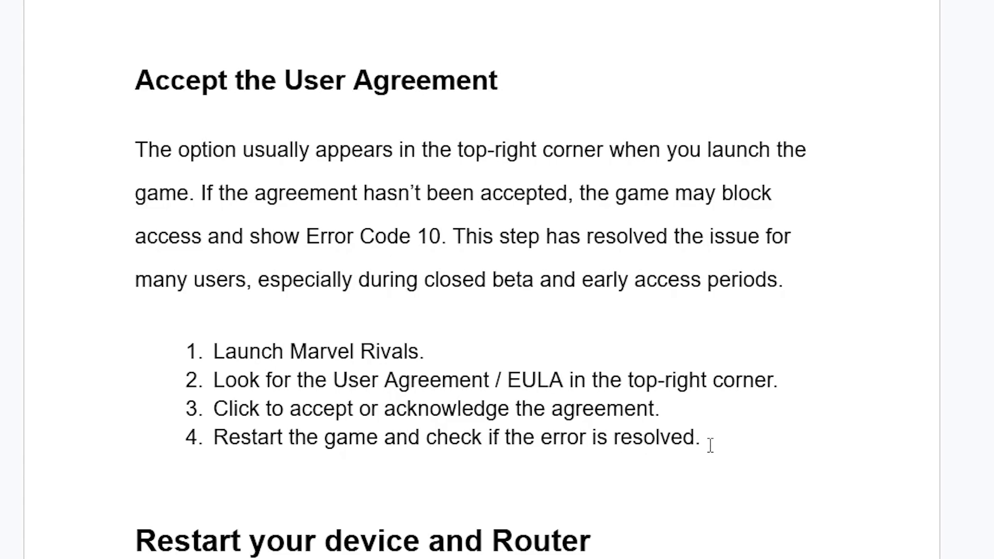
left_click_drag(689, 434, 138, 148)
left_click(155, 150)
scroll(197, 169, "up", 2)
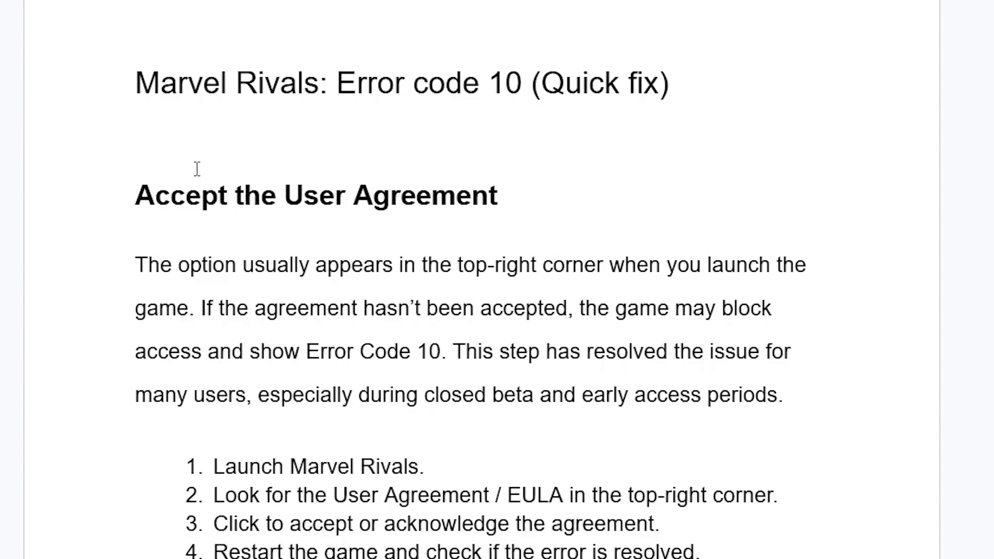
scroll(197, 169, "down", 4)
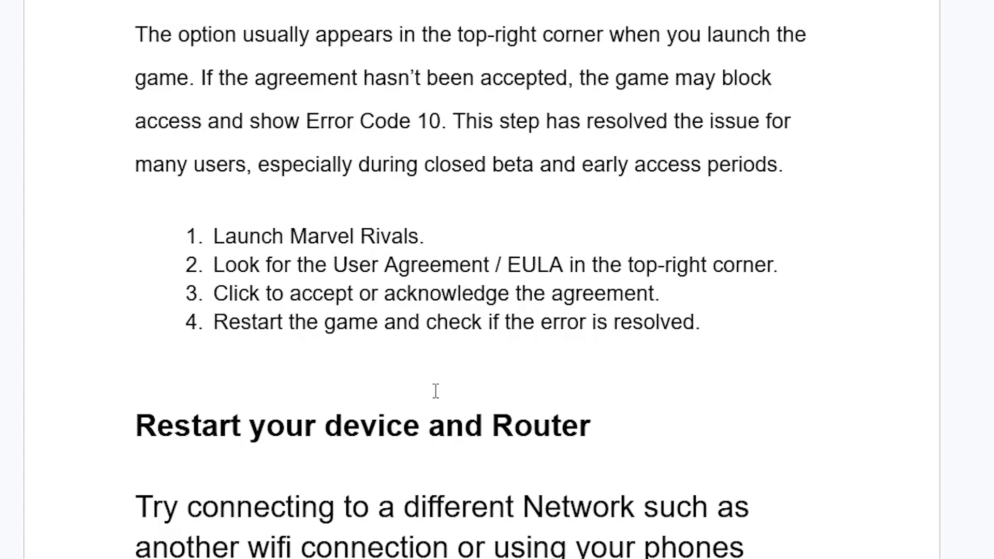
scroll(481, 370, "down", 4)
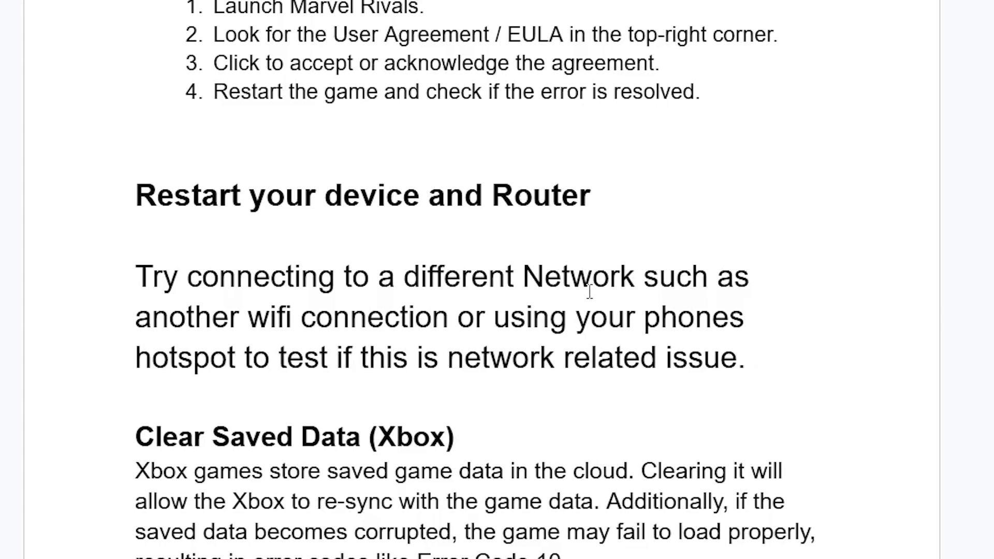
scroll(589, 291, "down", 4)
scroll(431, 202, "down", 4)
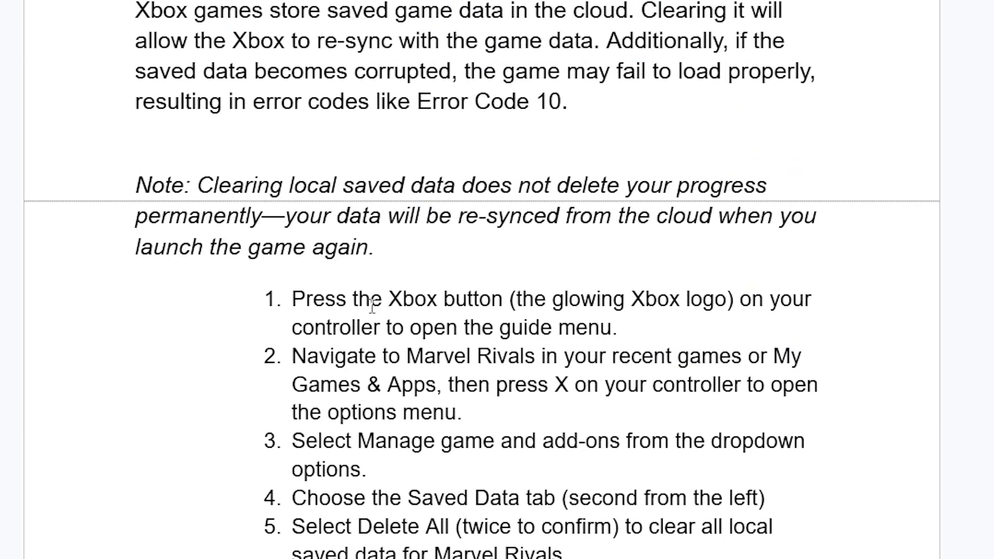
scroll(372, 305, "up", 4)
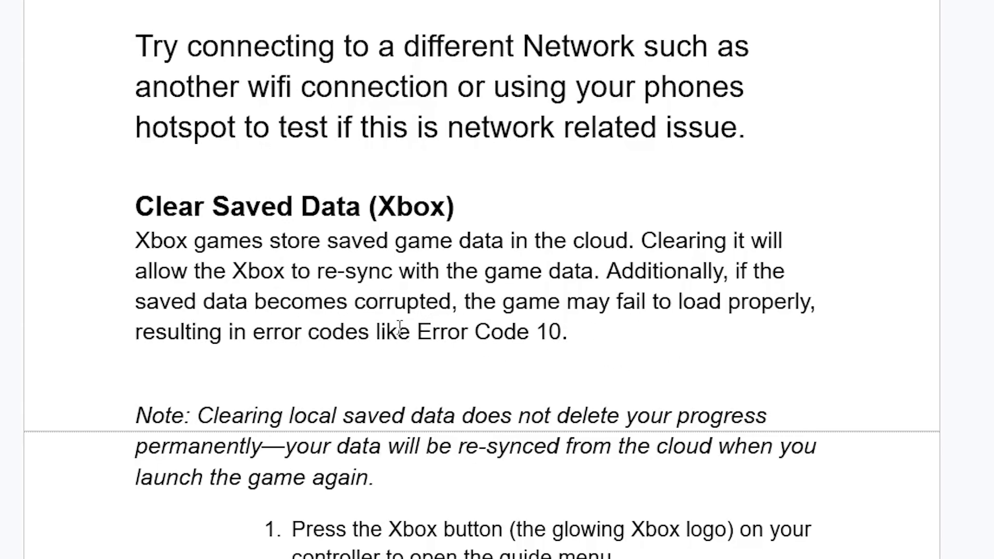
- Scroll further down and briefly highlight the 'Disable any VPN/Proxy' line
scroll(542, 334, "down", 2)
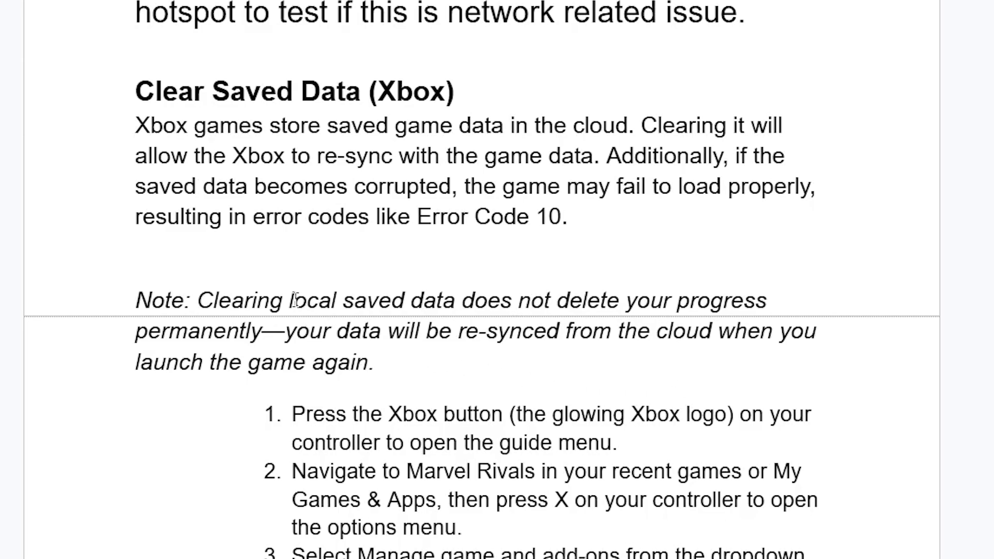
scroll(294, 300, "down", 2)
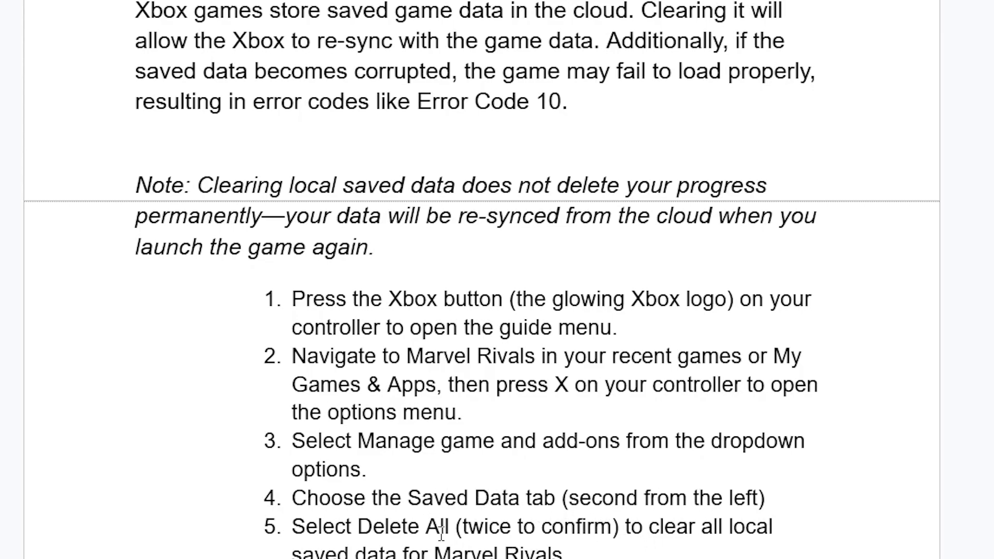
scroll(505, 533, "down", 3)
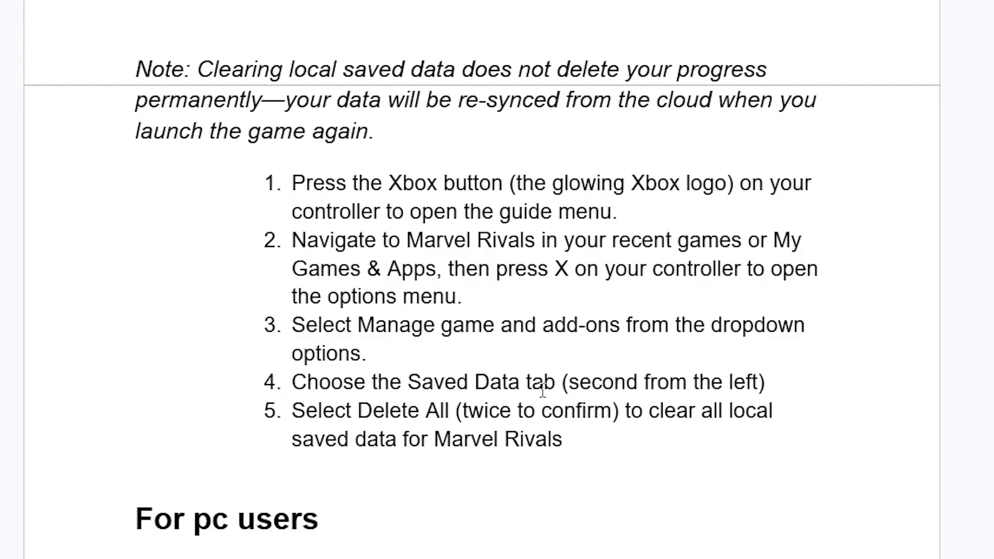
scroll(555, 394, "down", 9)
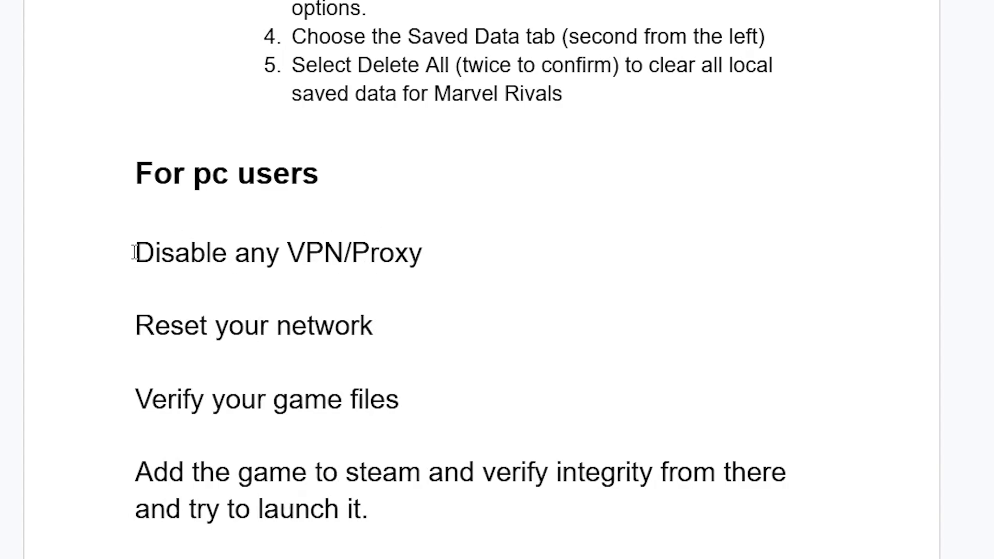
triple_click(222, 250)
left_click(348, 253)
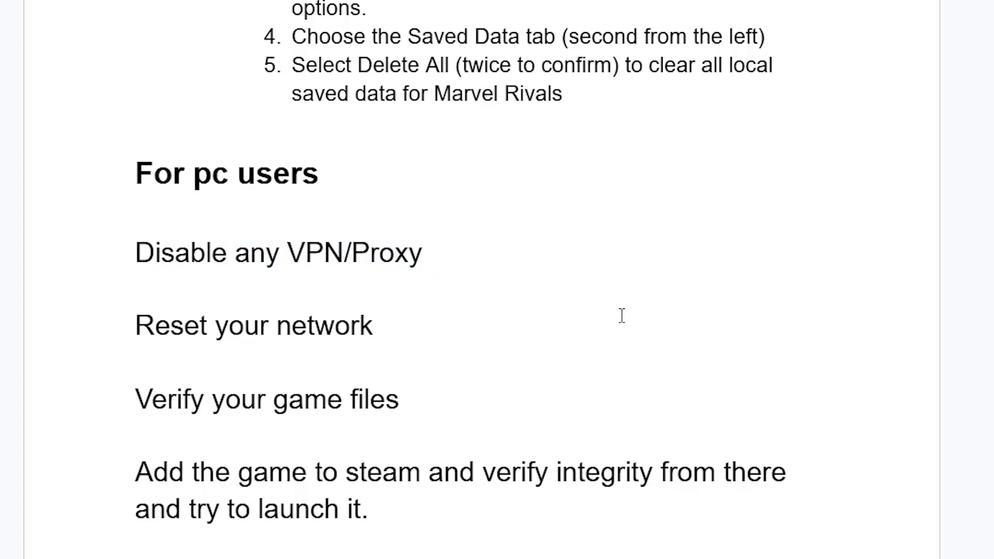
- Show the Network reset page under Windows Settings' Network & internet advanced settings
key("super+i")
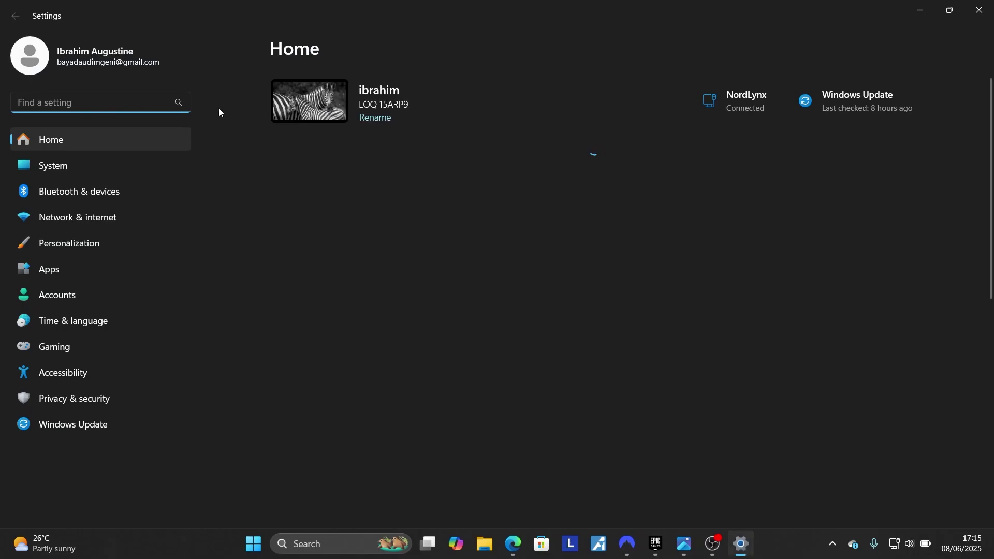
left_click(114, 218)
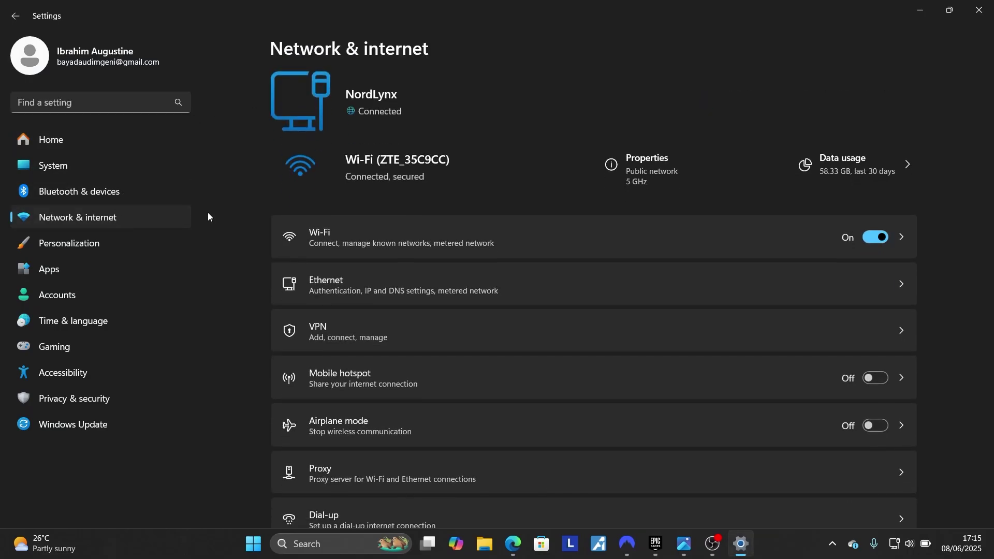
scroll(613, 277, "down", 2)
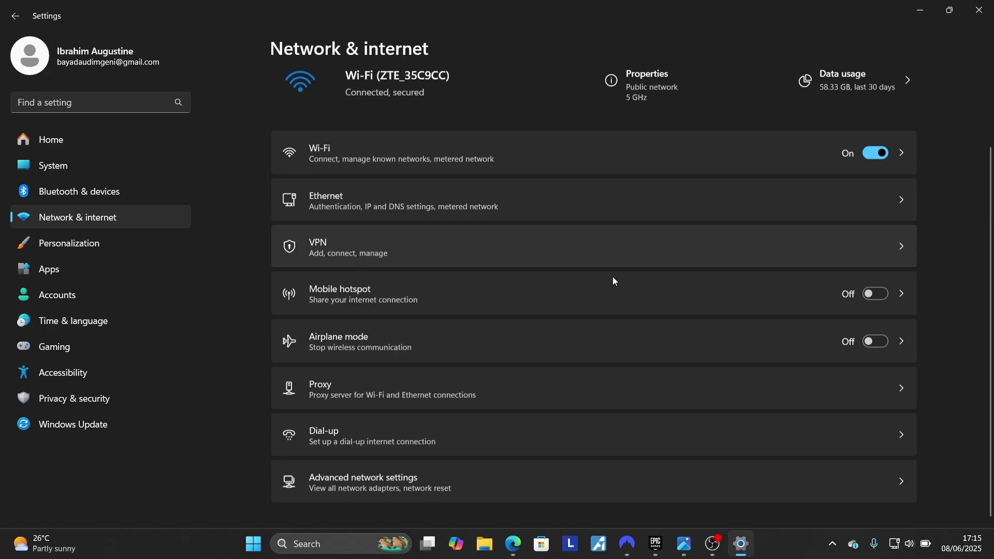
left_click(442, 489)
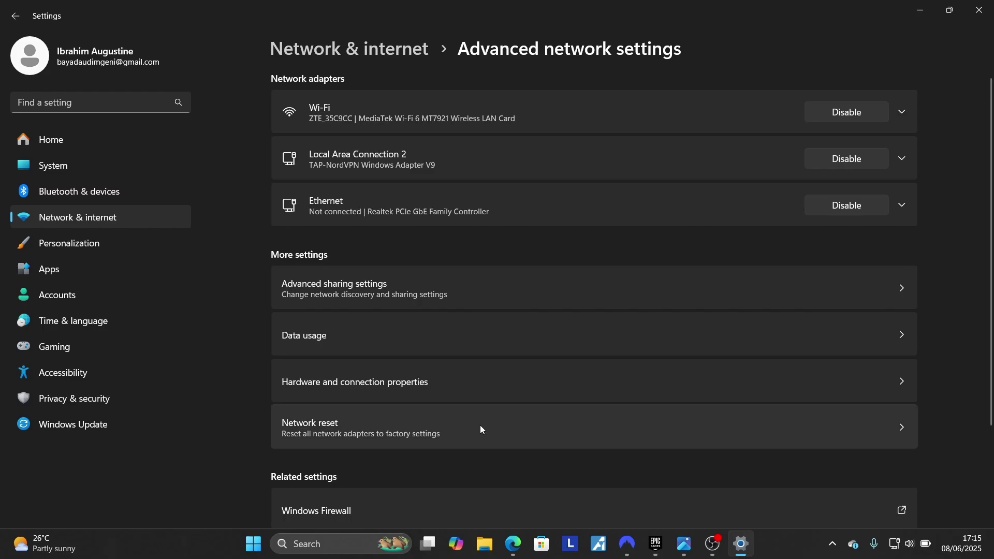
left_click(417, 426)
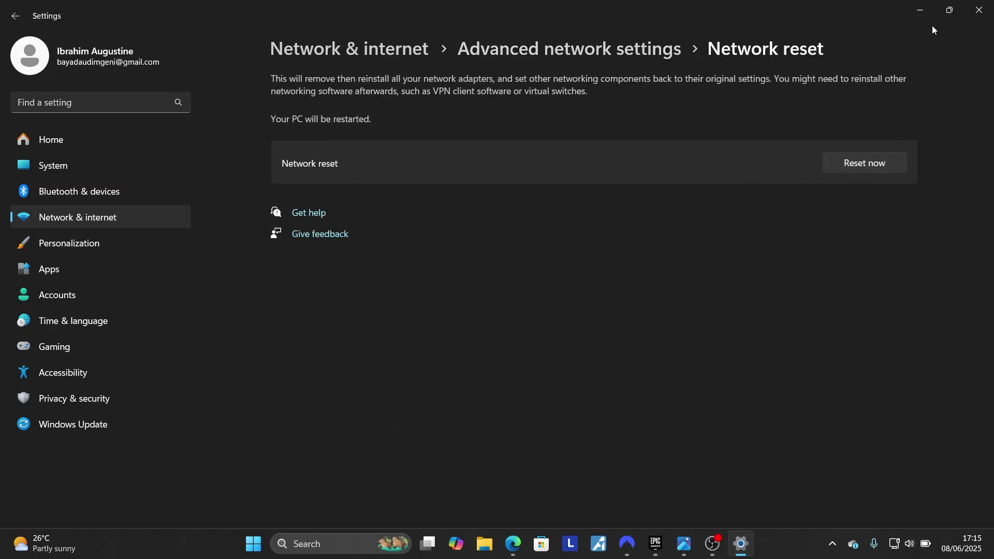
- Close Settings and minimize the Edge window holding the guide
left_click(979, 9)
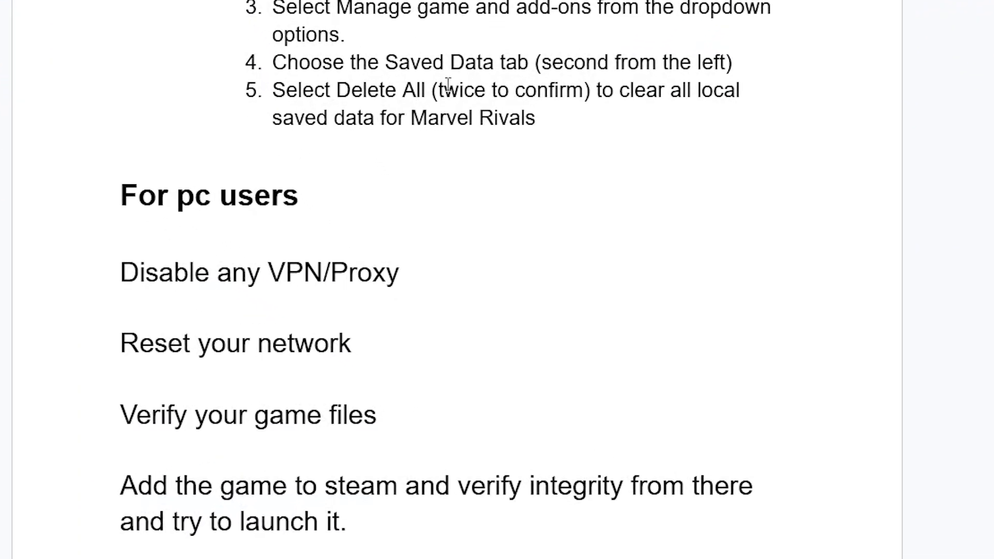
scroll(451, 88, "down", 2)
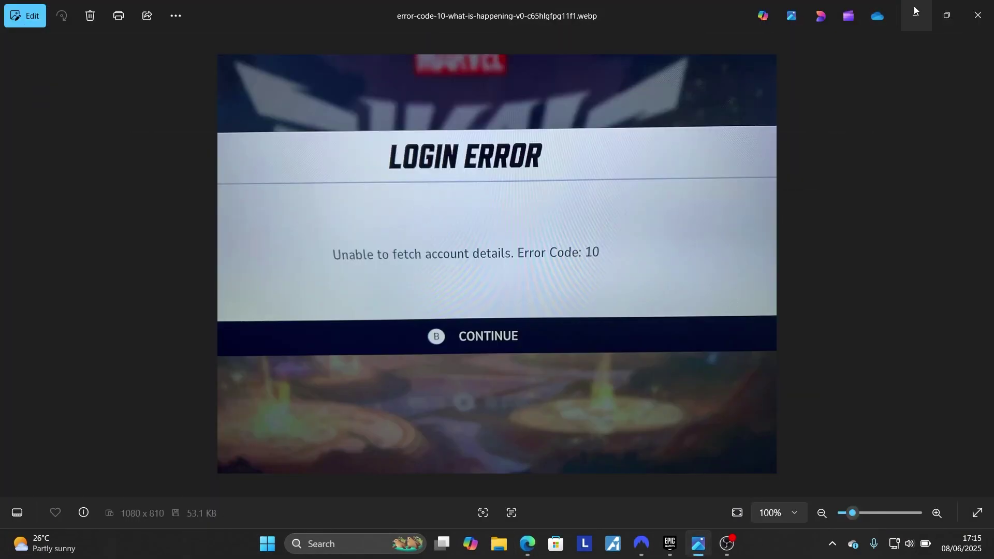
left_click(907, 17)
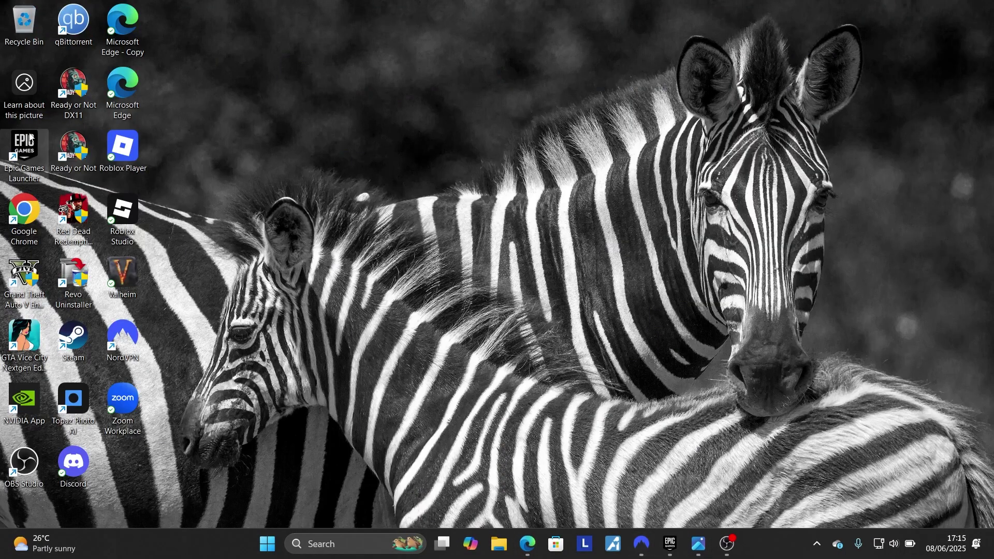
left_click(671, 553)
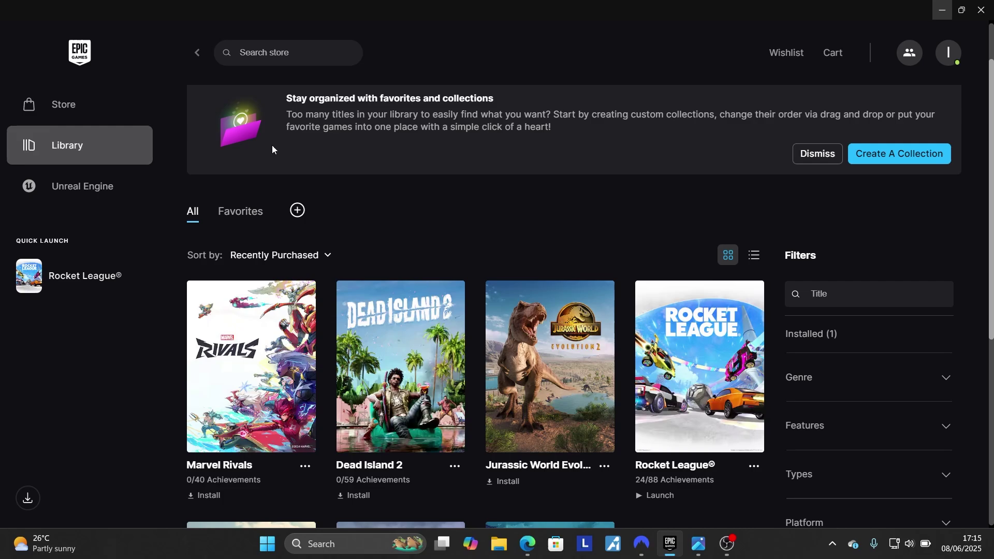
scroll(357, 197, "down", 3)
scroll(330, 234, "up", 1)
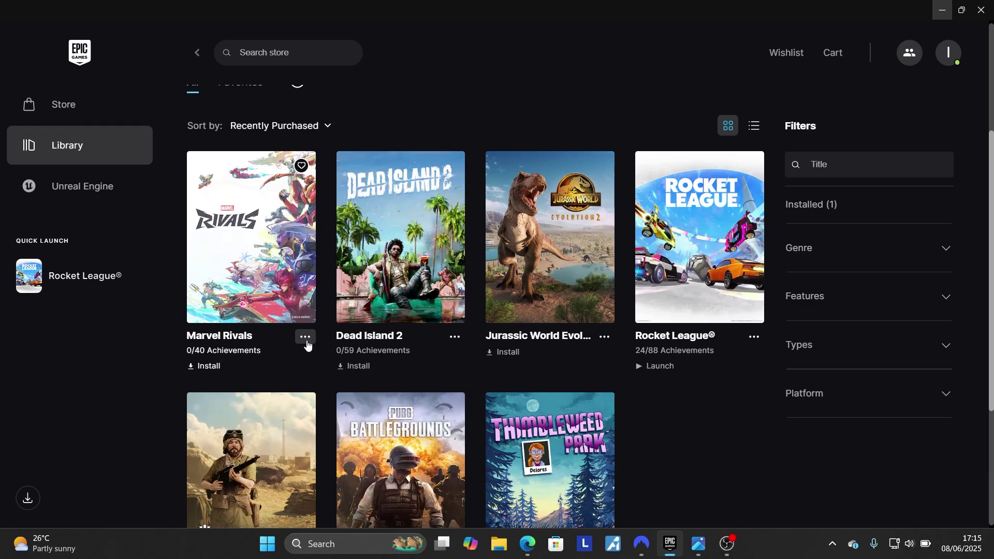
left_click(752, 338)
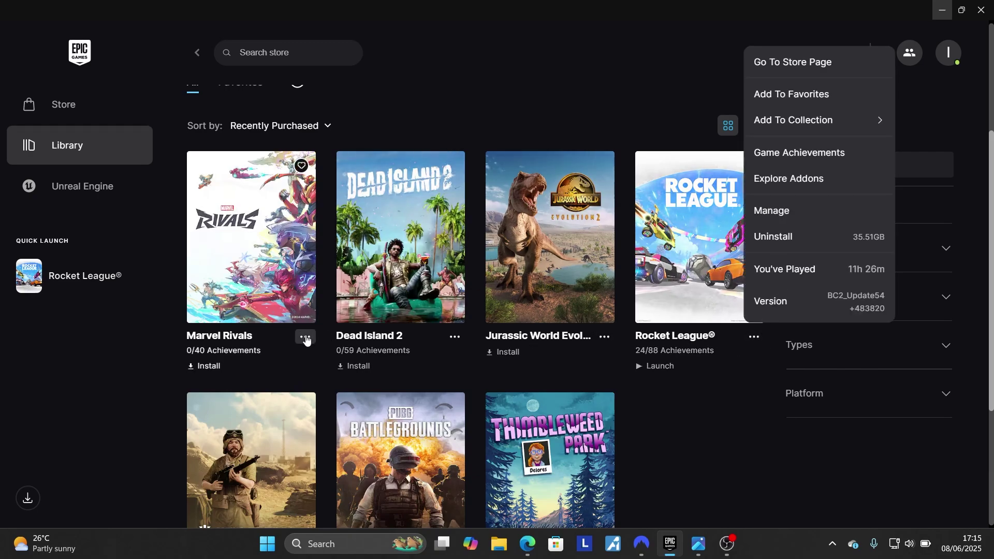
left_click(801, 211)
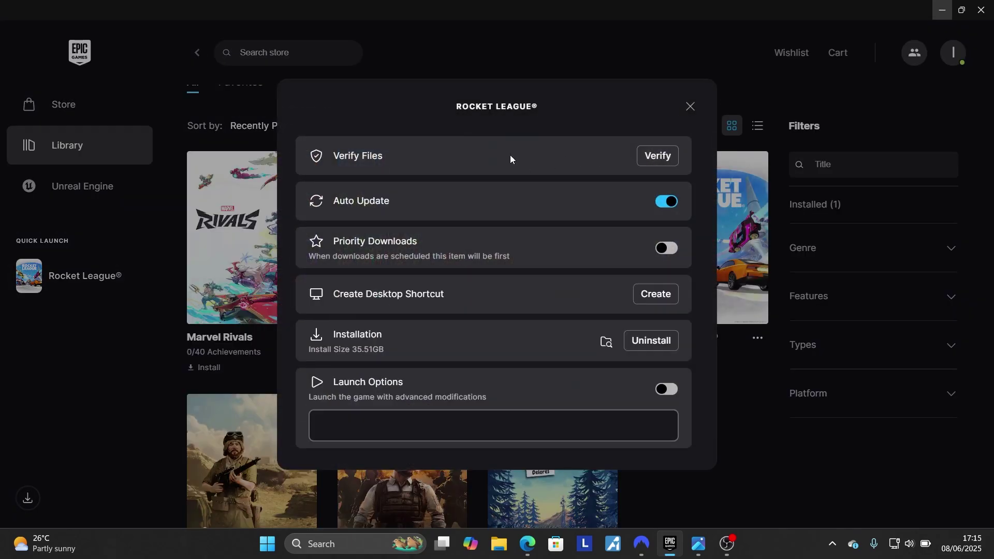
left_click(690, 107)
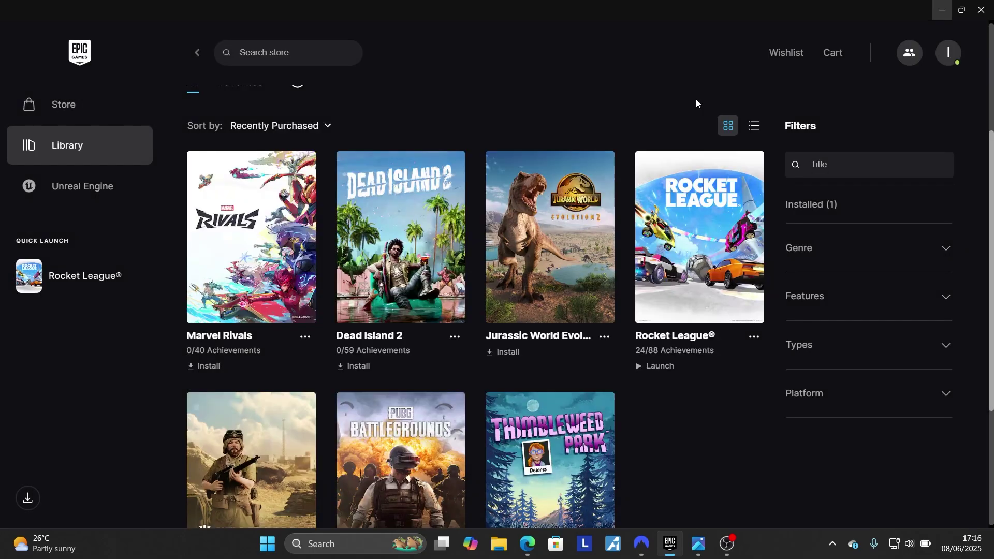
left_click(941, 12)
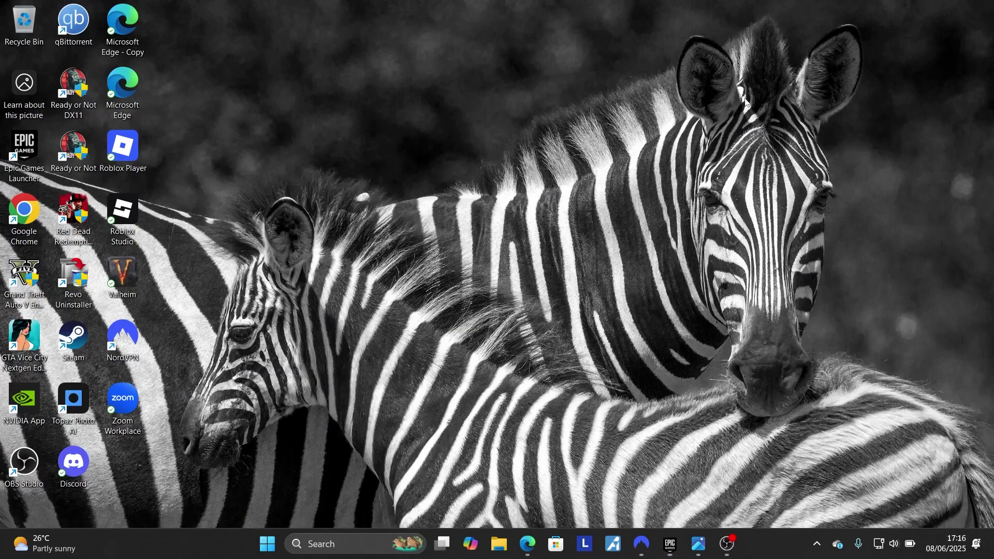
left_click(528, 549)
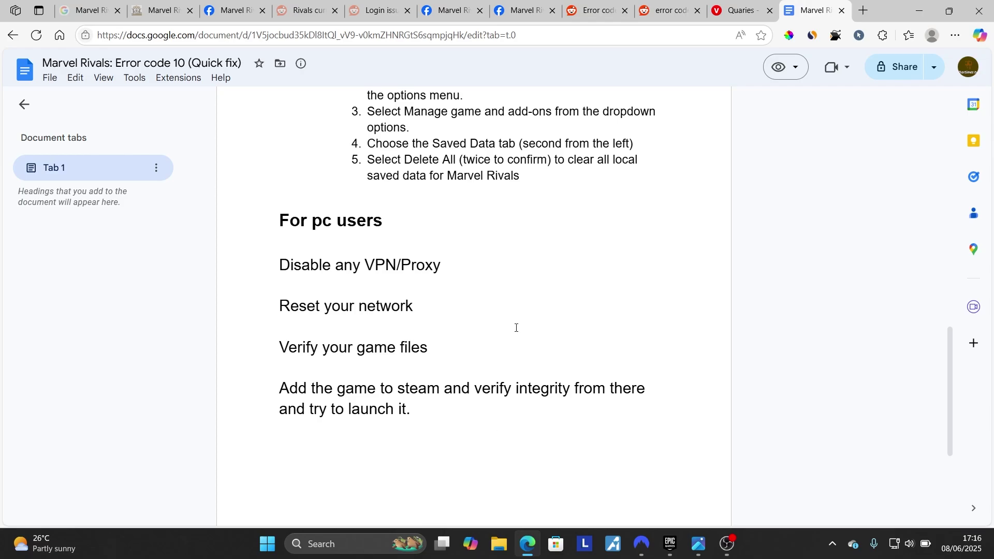
left_click(919, 10)
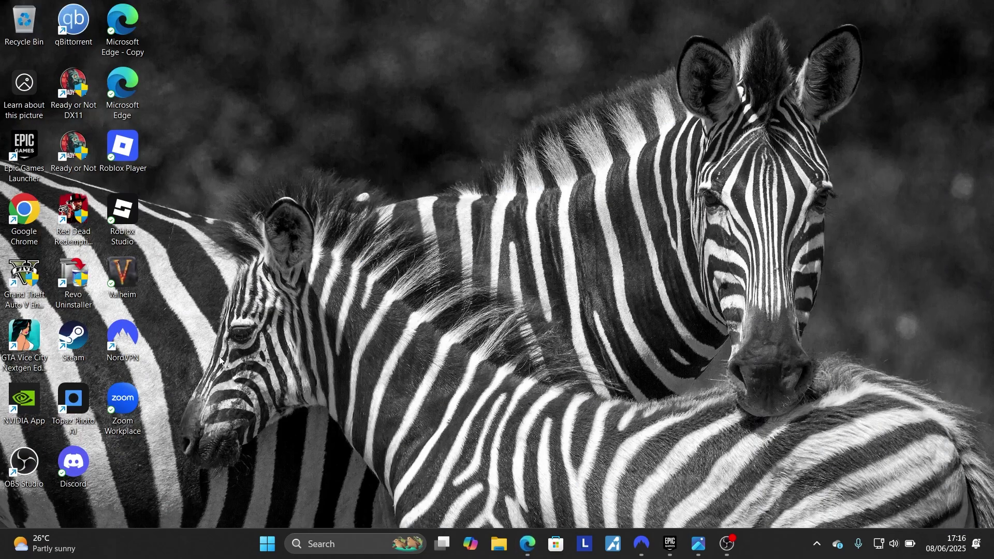
double_click(85, 344)
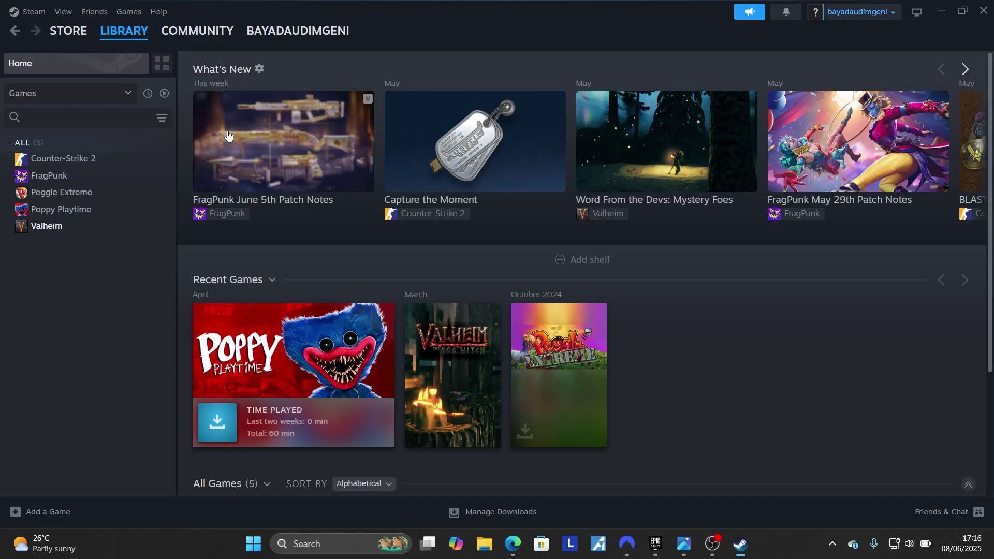
mouse_move(118, 40)
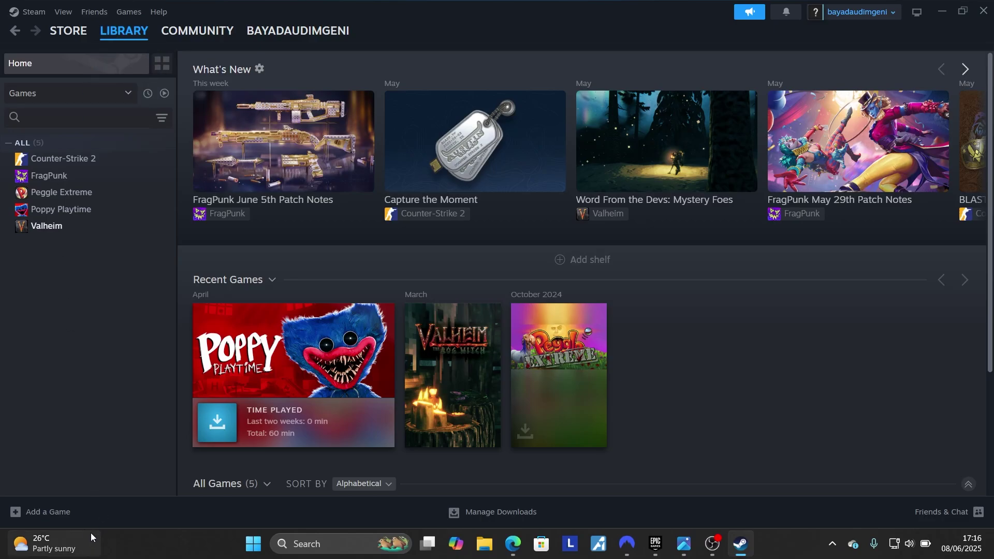
left_click(41, 516)
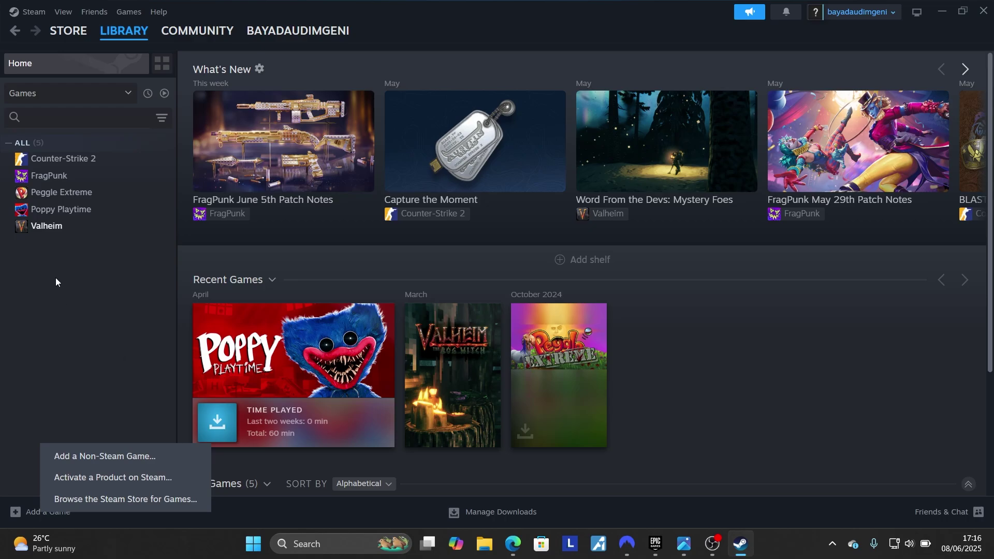
right_click(56, 227)
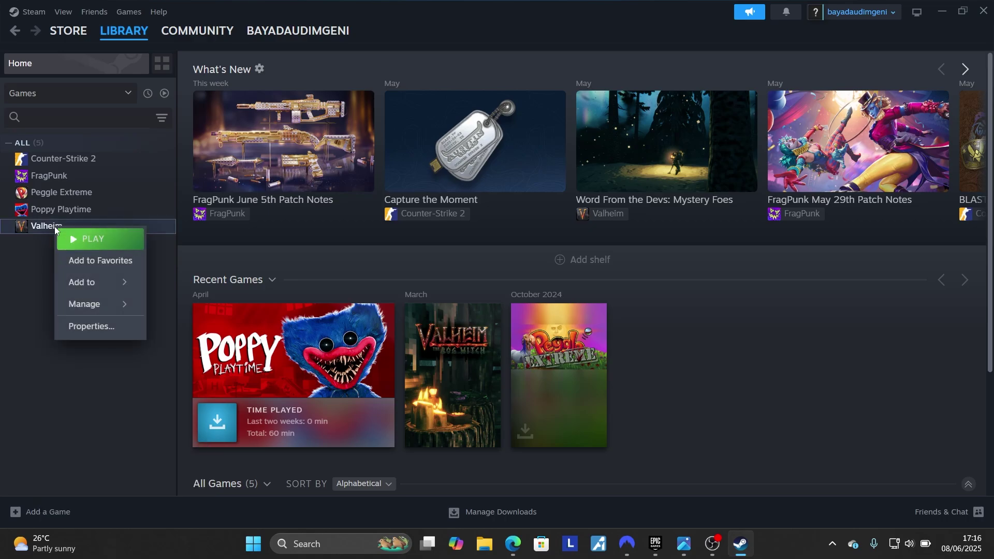
left_click(99, 330)
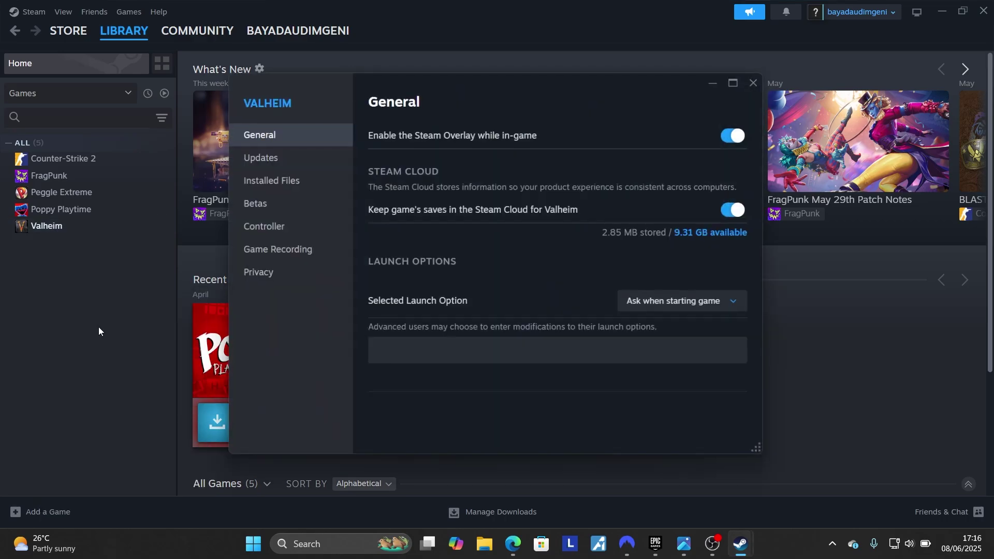
left_click(306, 180)
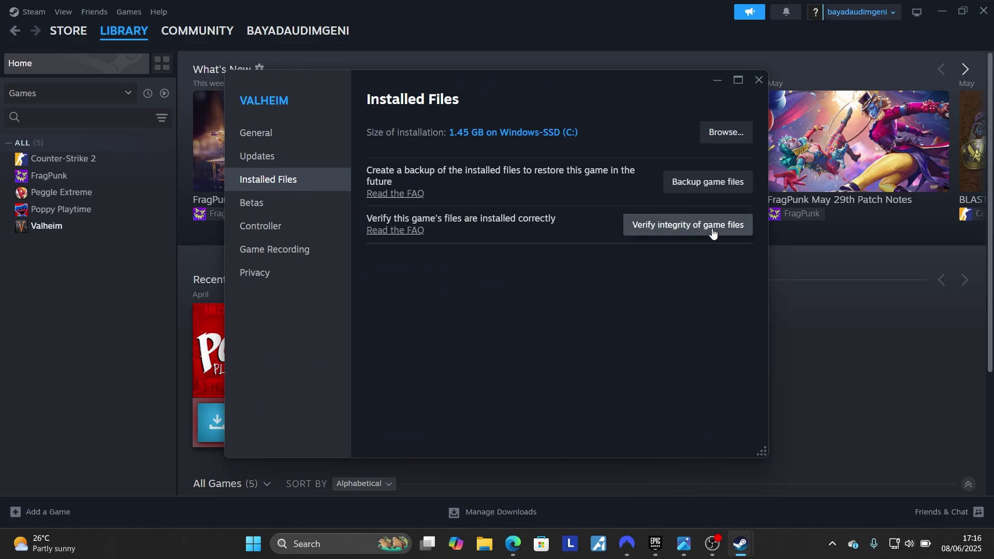
left_click(756, 81)
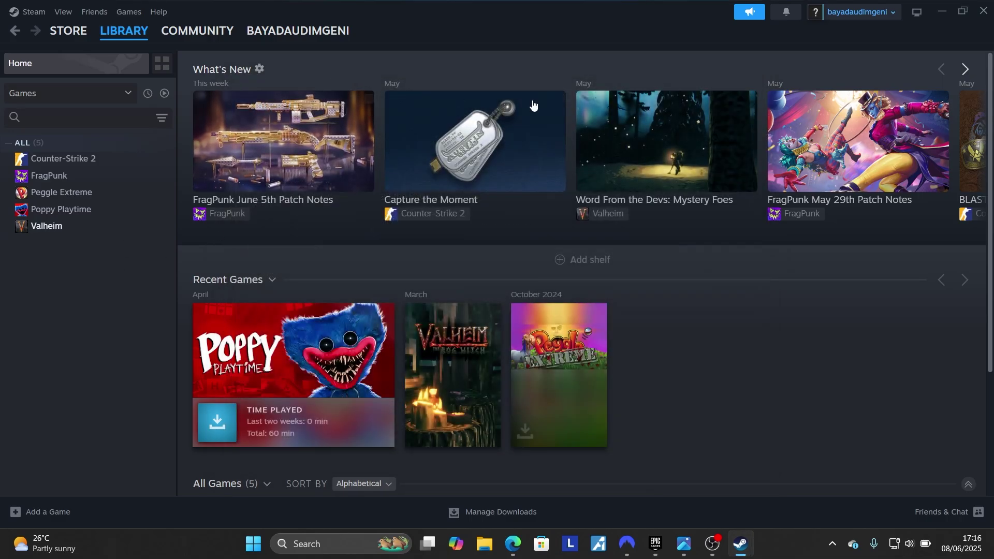
left_click(983, 11)
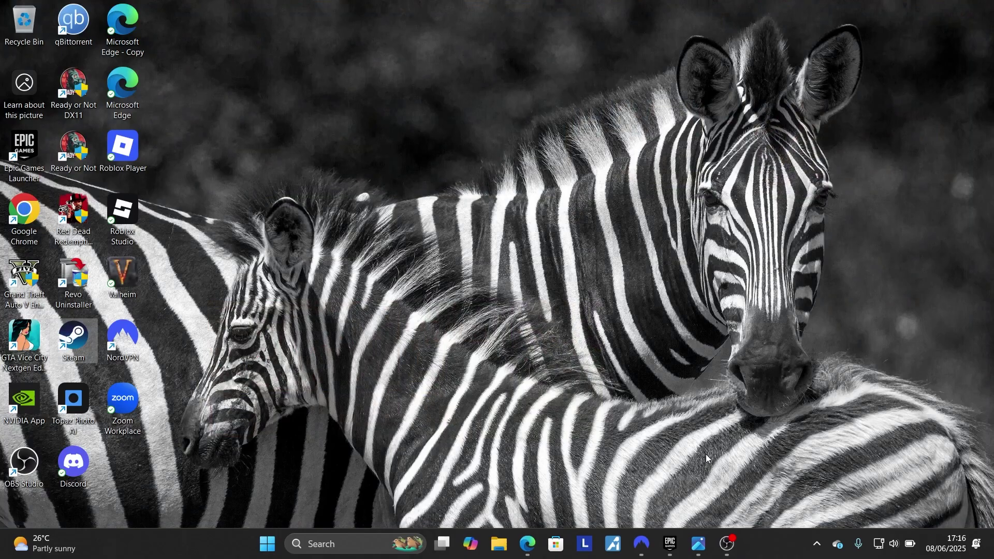
left_click(699, 544)
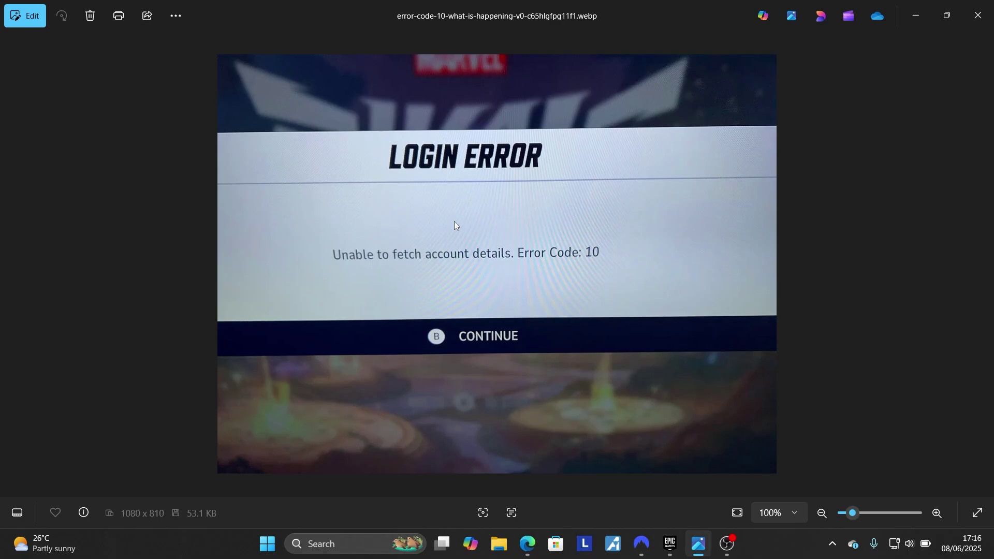
left_click(915, 15)
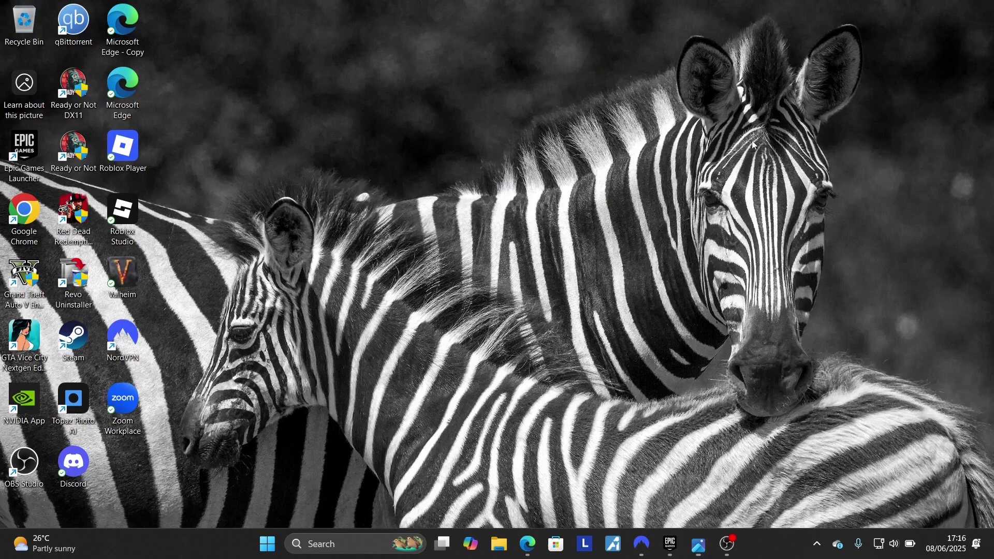